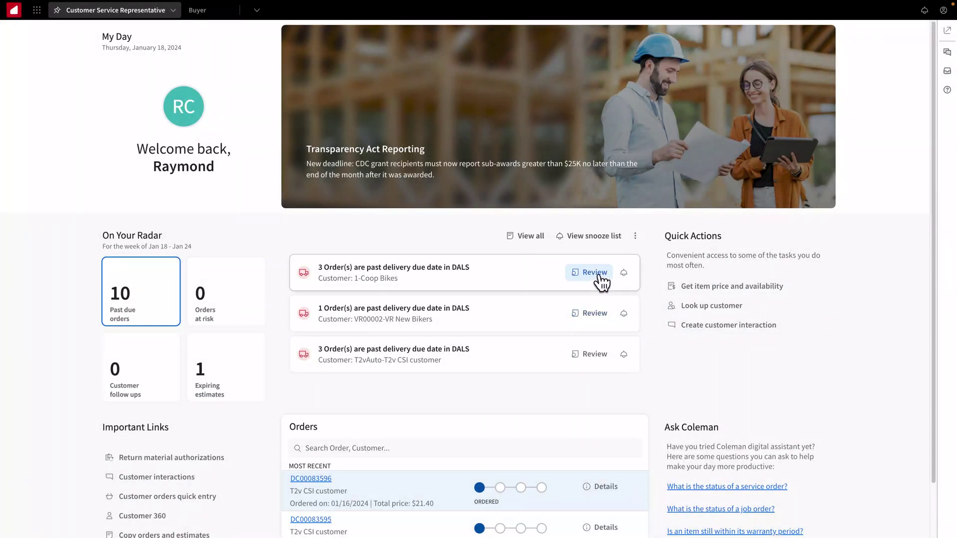
Review the past-due orders for 1-Coop Bikes and the details of order AA00000056, closing each dialog
left_click(599, 274)
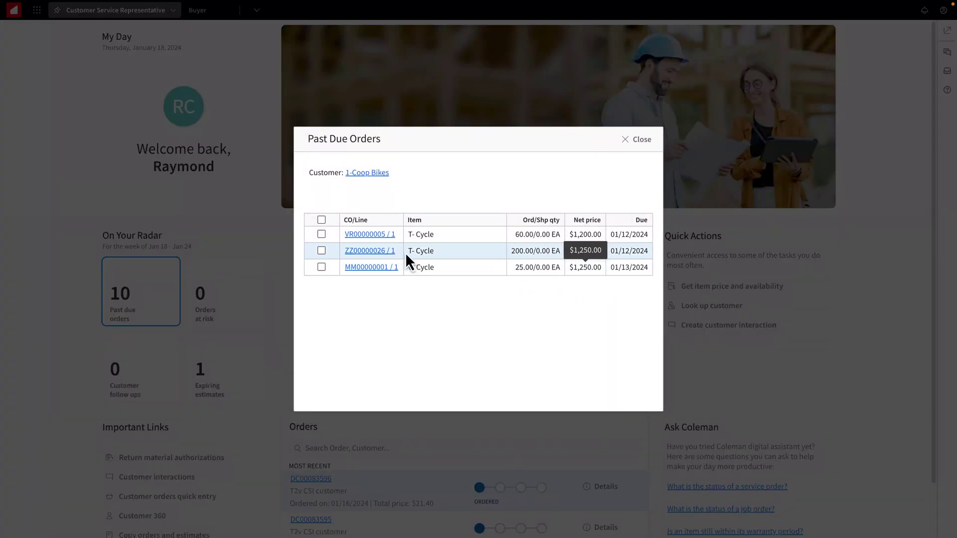
left_click(641, 138)
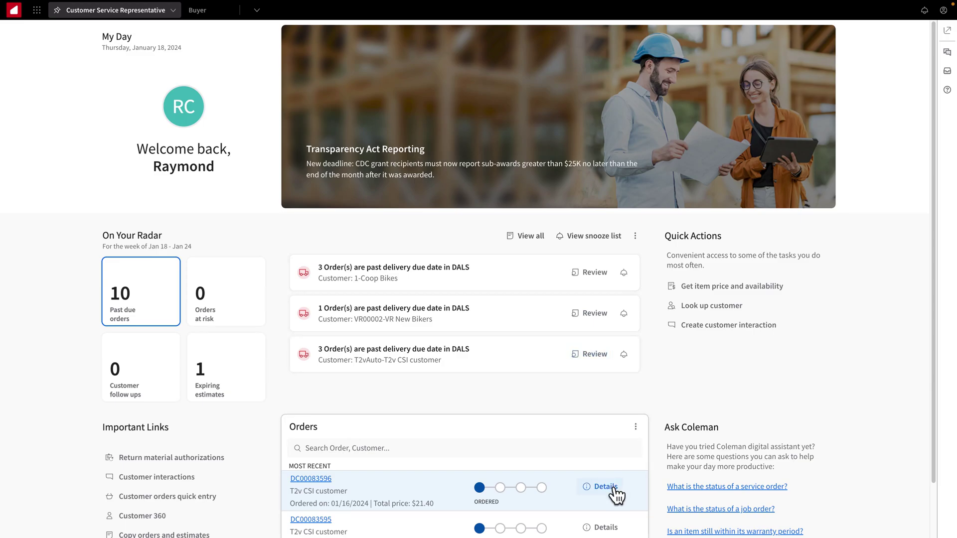
scroll(616, 495, "down", 2)
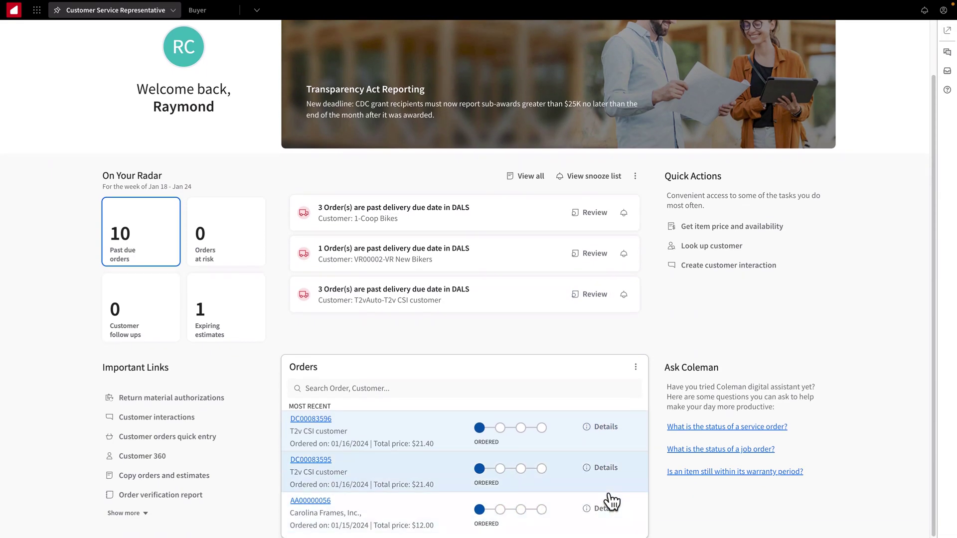
left_click(605, 509)
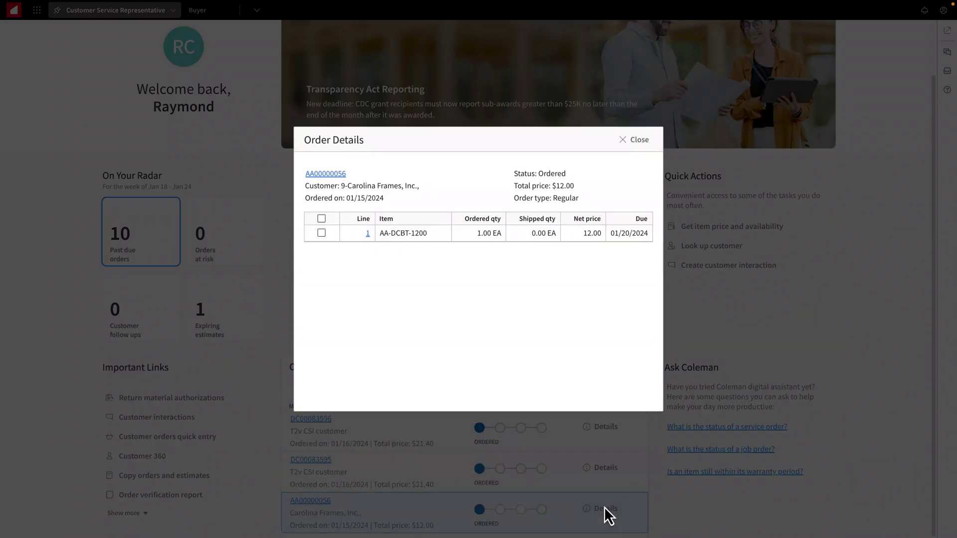
left_click(638, 140)
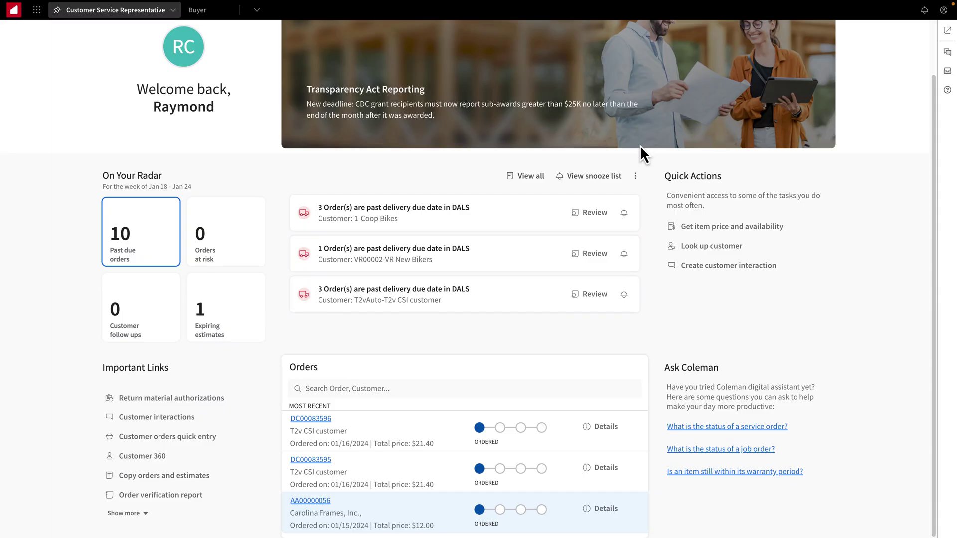
Open Customer Orders Quick Entry in SyteLine and return to the Customer Service Representative home
left_click(203, 448)
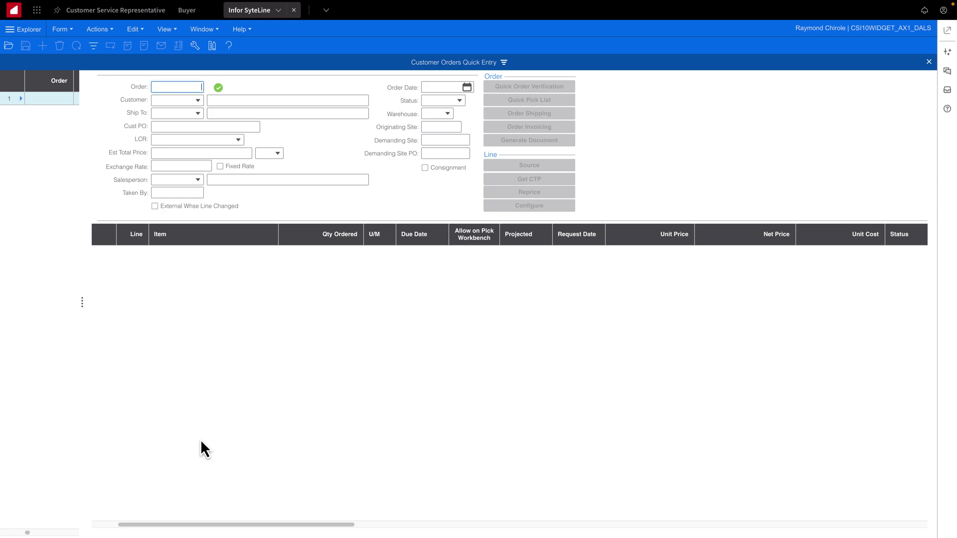
left_click(112, 10)
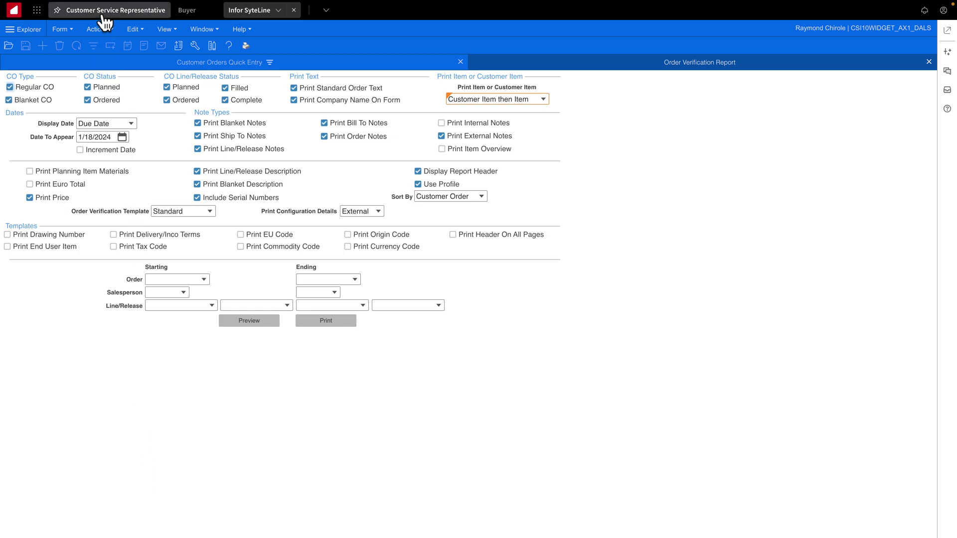
left_click(105, 11)
Look up item price and availability, close it, and switch to the Buyer workspace
left_click(749, 232)
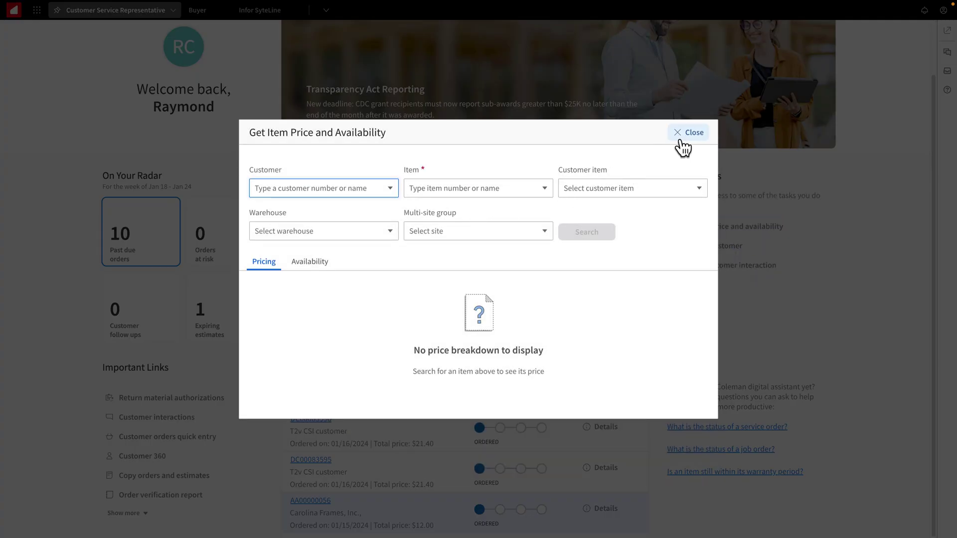
left_click(692, 133)
left_click(183, 17)
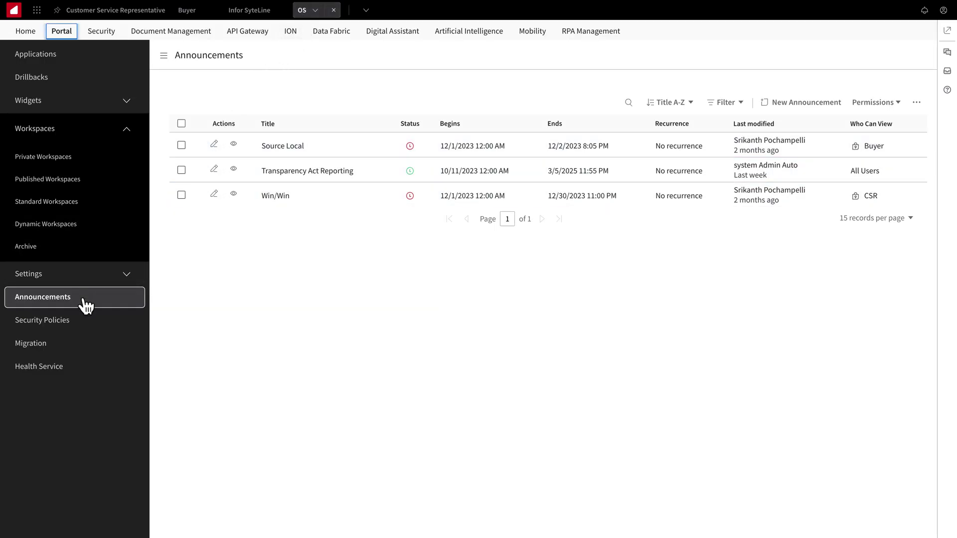
left_click(215, 146)
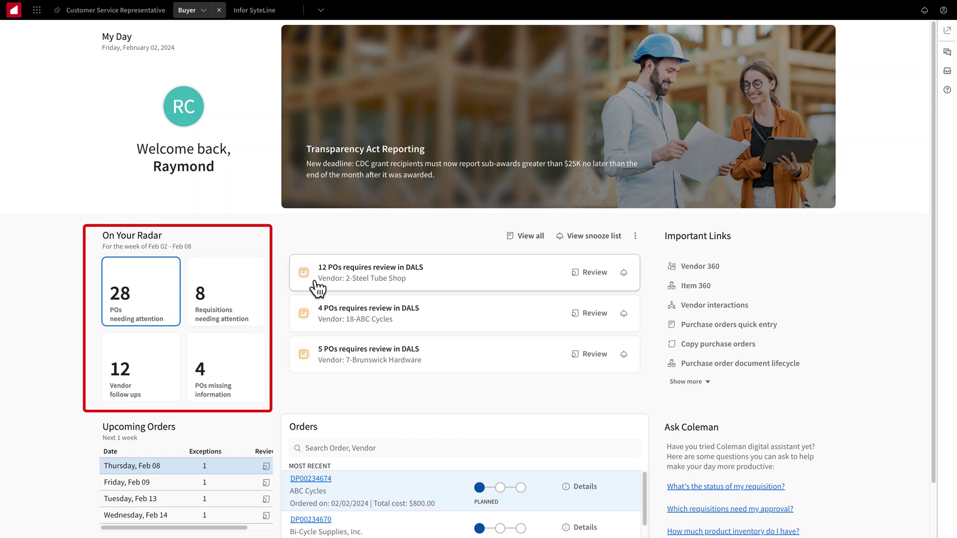
Show Requisitions, Vendor follow-ups and POs missing information, then review missing-price lines on PO DP00234667
left_click(249, 288)
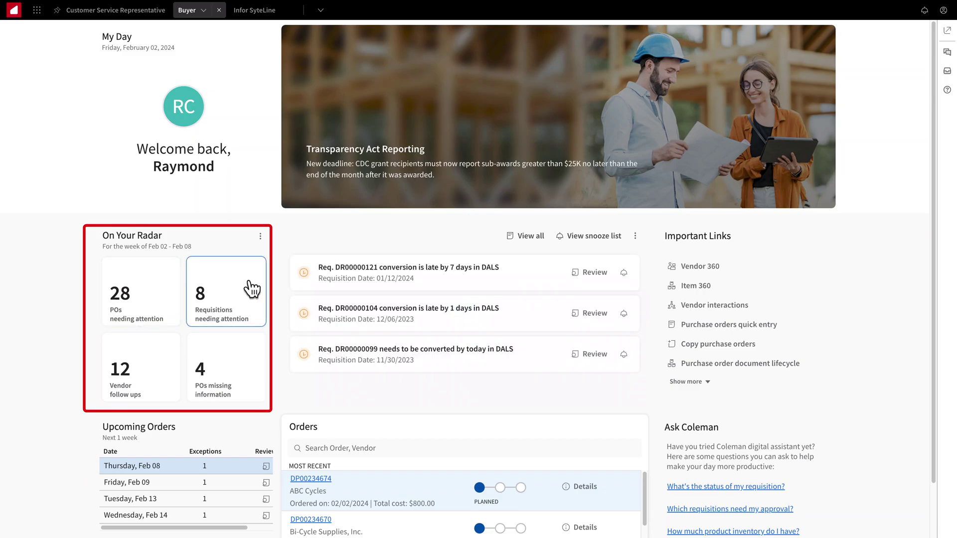
left_click(165, 373)
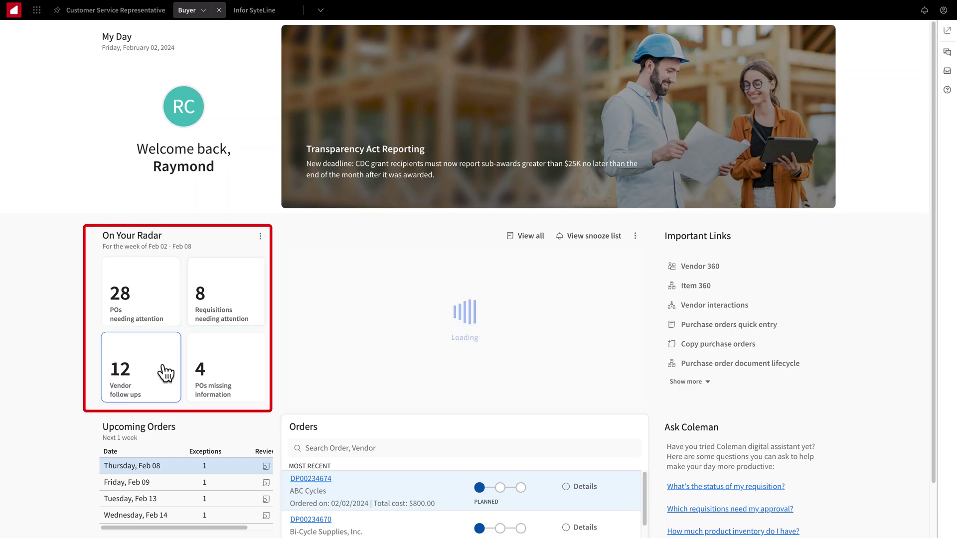
left_click(232, 363)
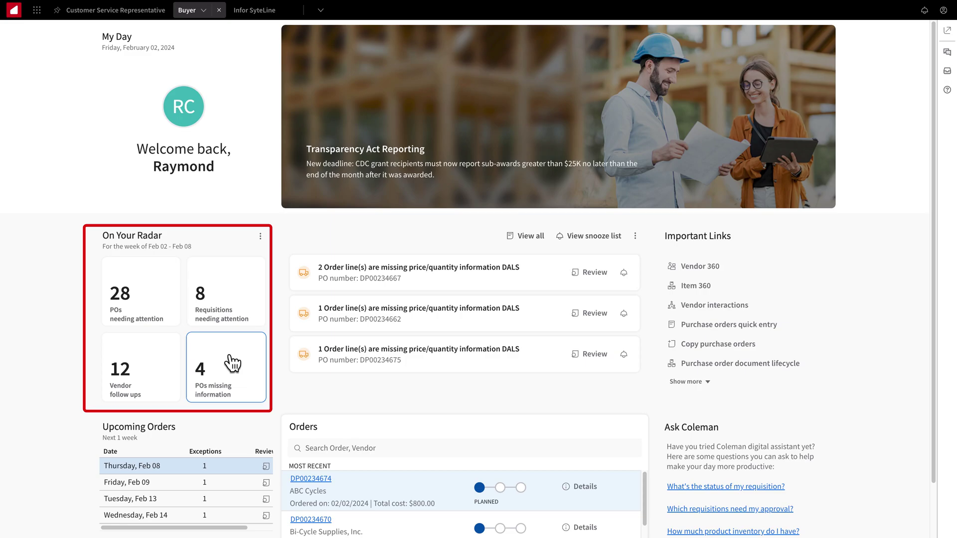
left_click(585, 275)
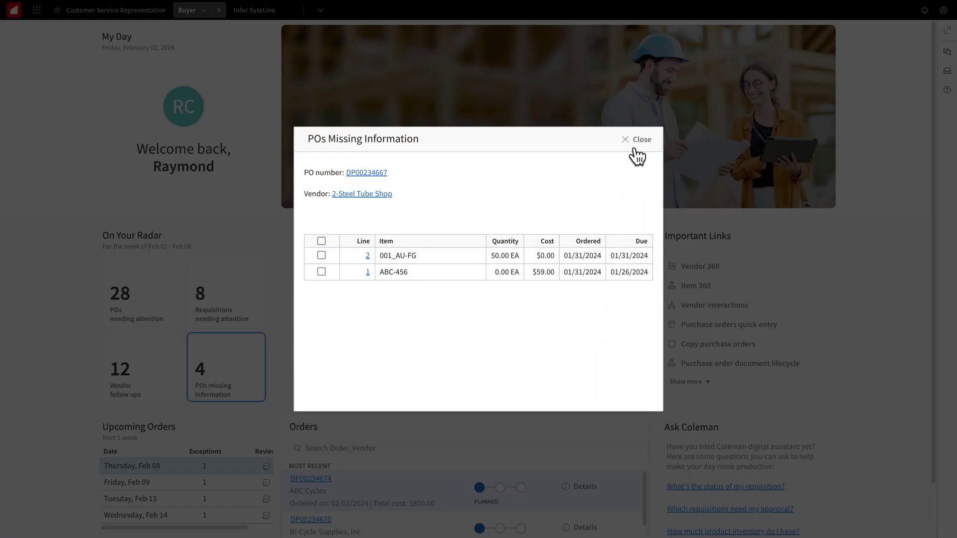
left_click(637, 143)
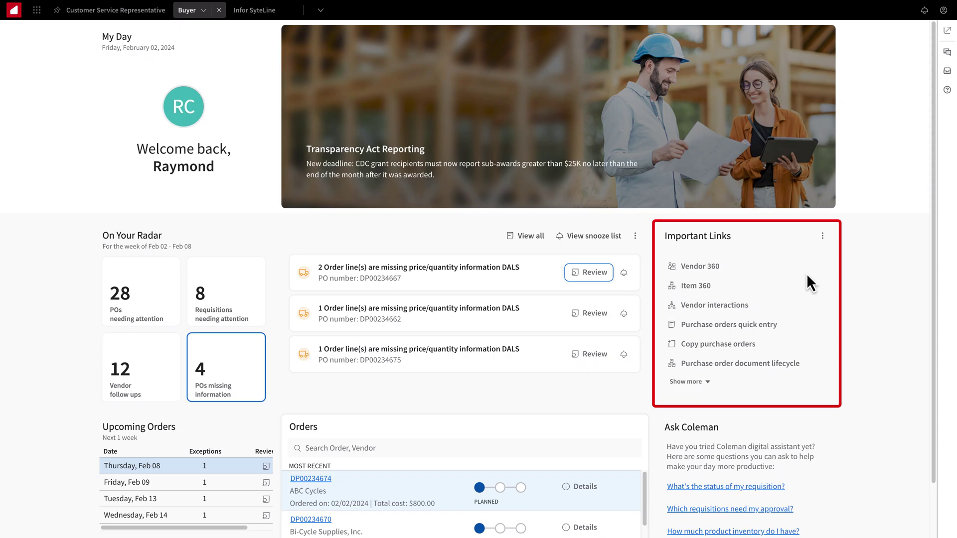
Open Item 360, review Thursday Feb 08 potential exceptions and the details of order DP00234674
left_click(702, 287)
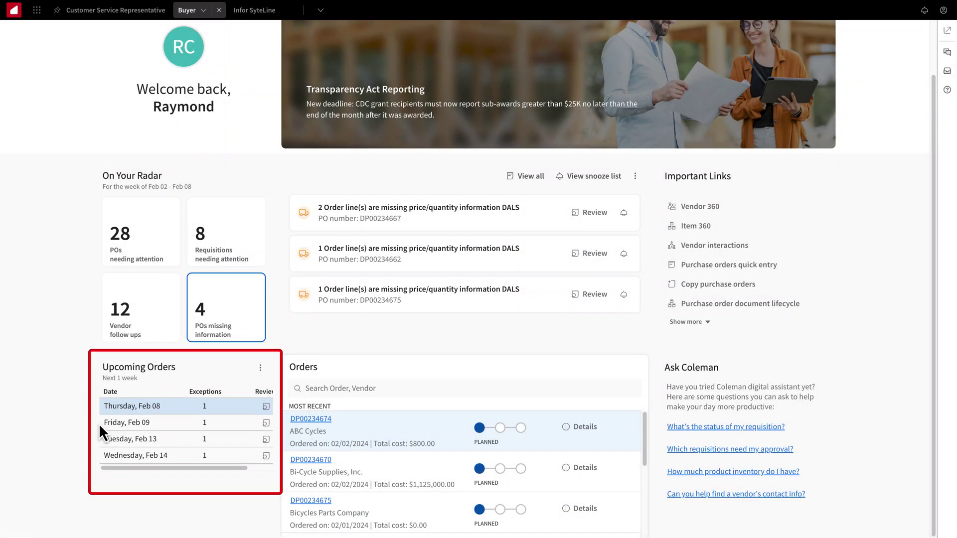
left_click(264, 408)
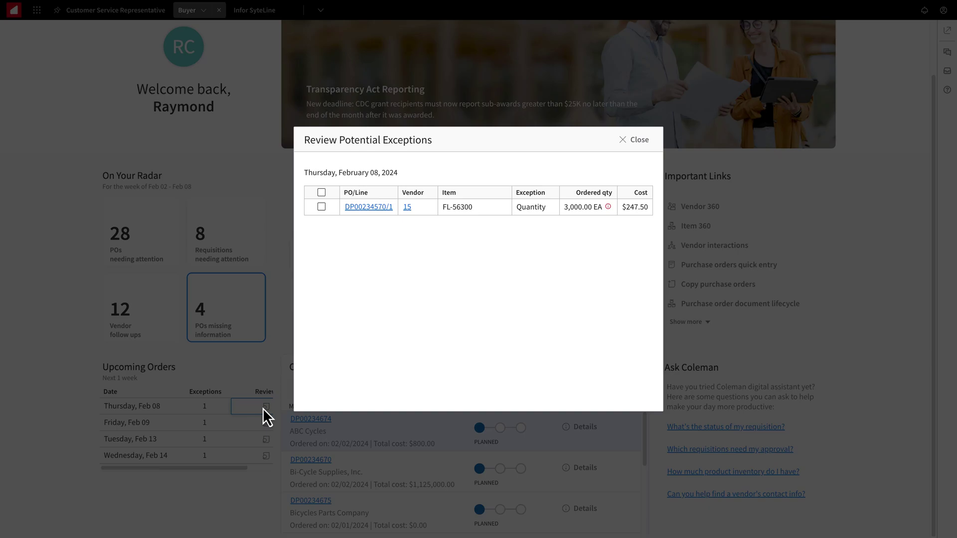
left_click(641, 140)
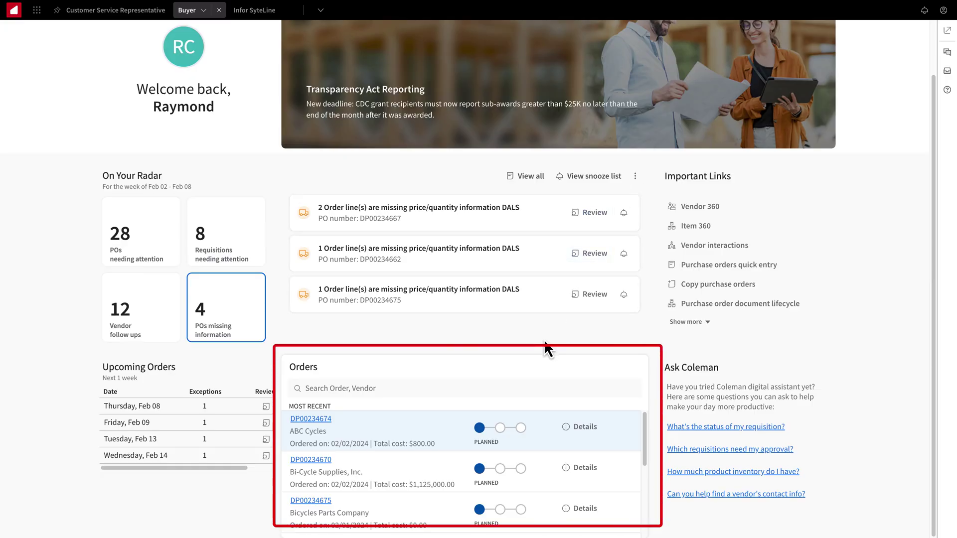
left_click(581, 426)
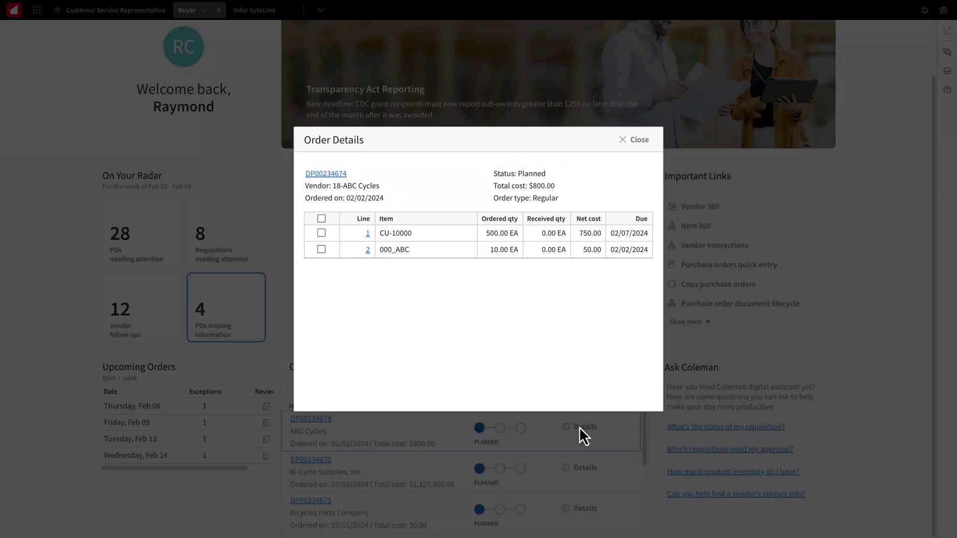
left_click(637, 139)
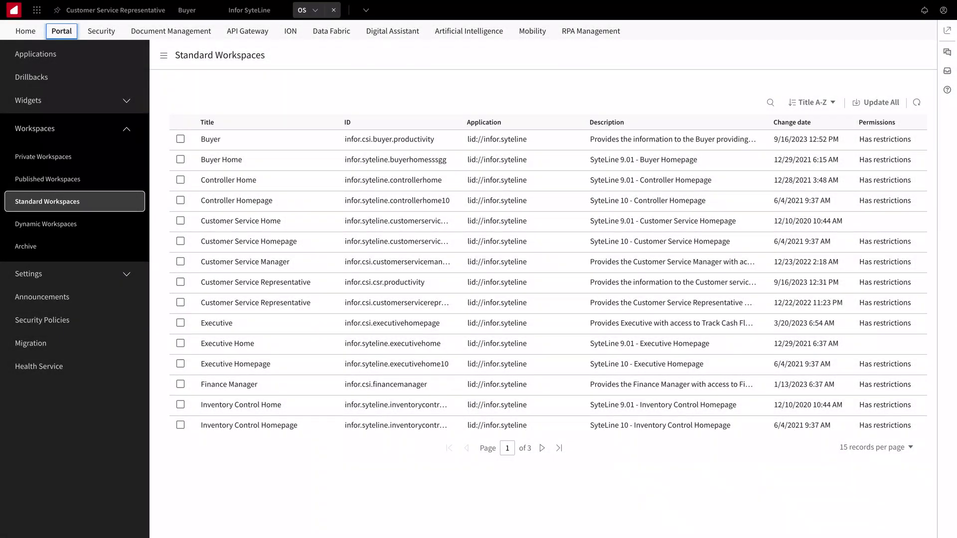